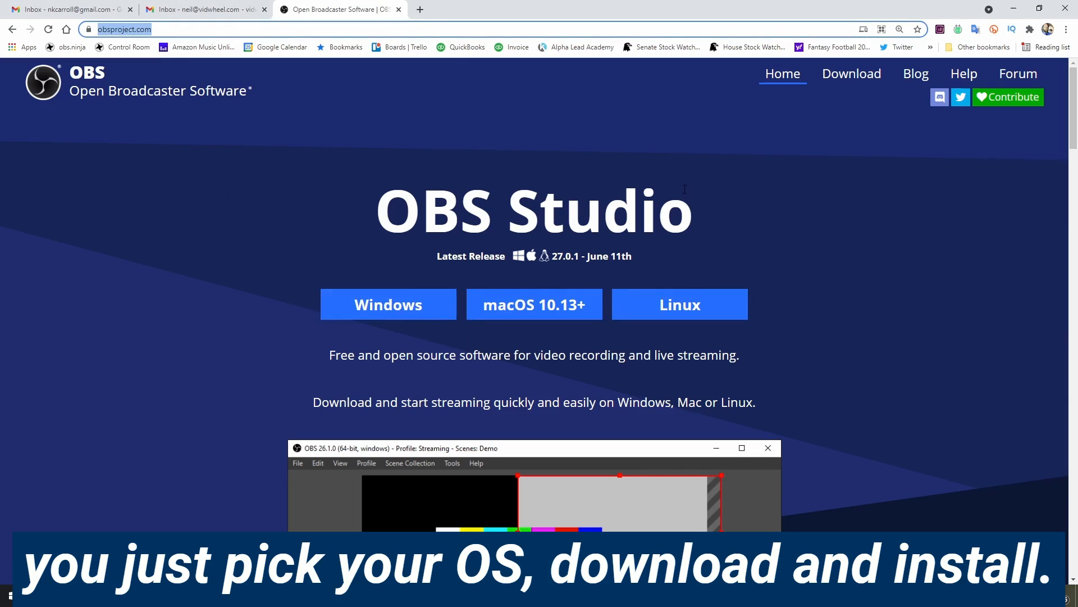
Switch from the browser to the OBS Studio window that has the TestScene collection loaded.
key(alt+Tab)
key(alt+Tab)
key(alt+Tab)
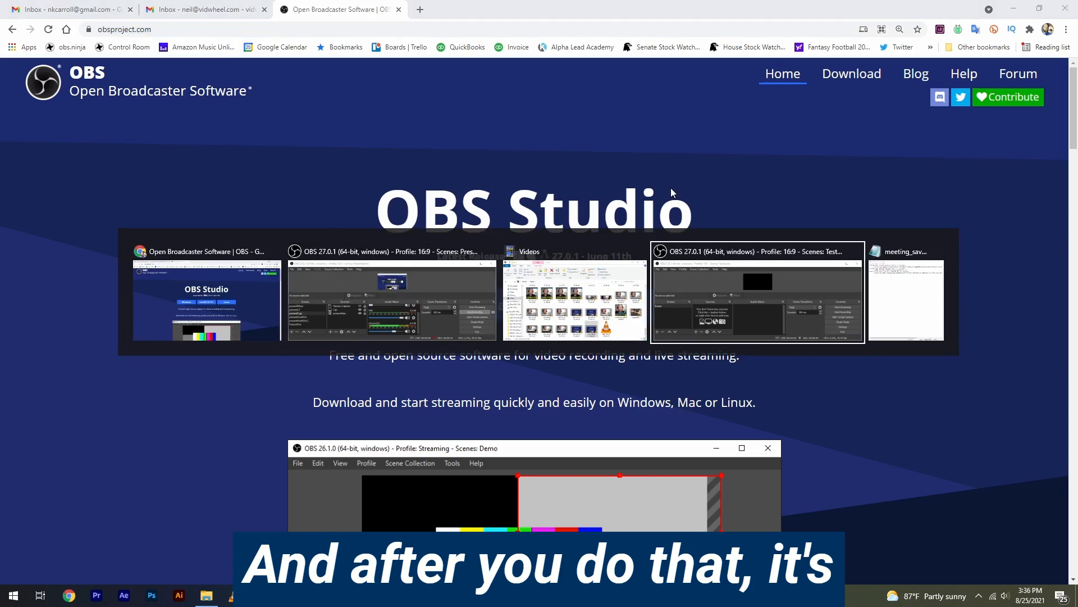
click(693, 109)
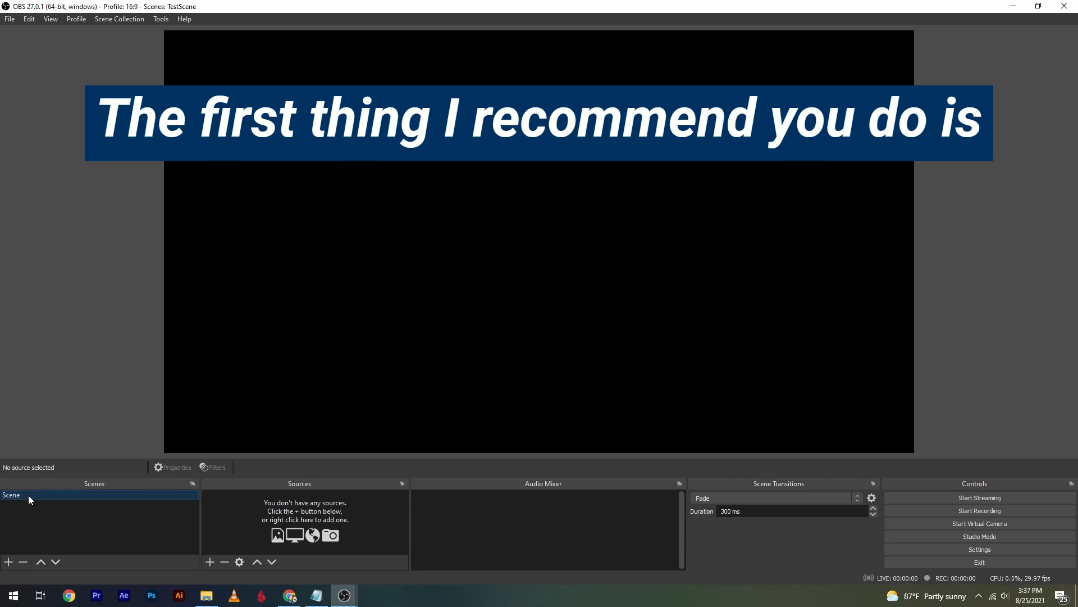
Rename the existing scene in the scene list as "Base Scene".
right_click(28, 494)
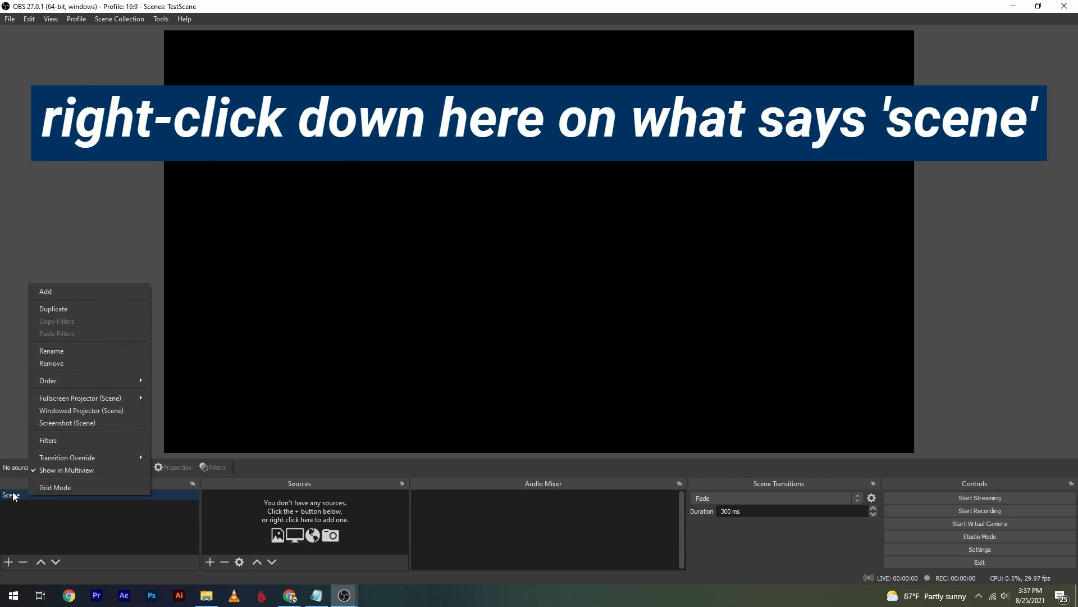
click(59, 351)
text(Bas)
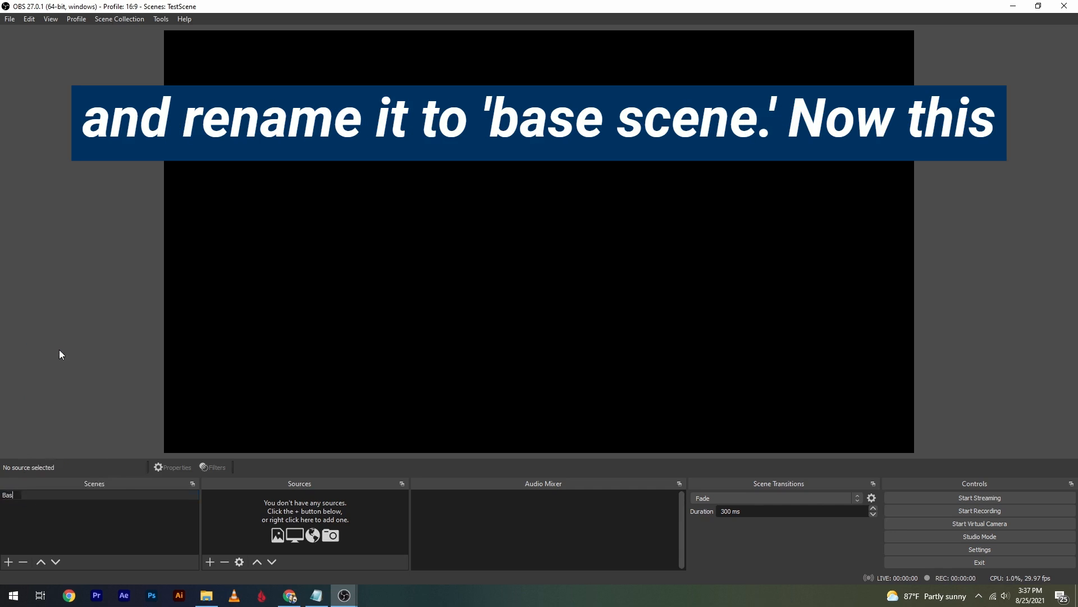
text(e Scene)
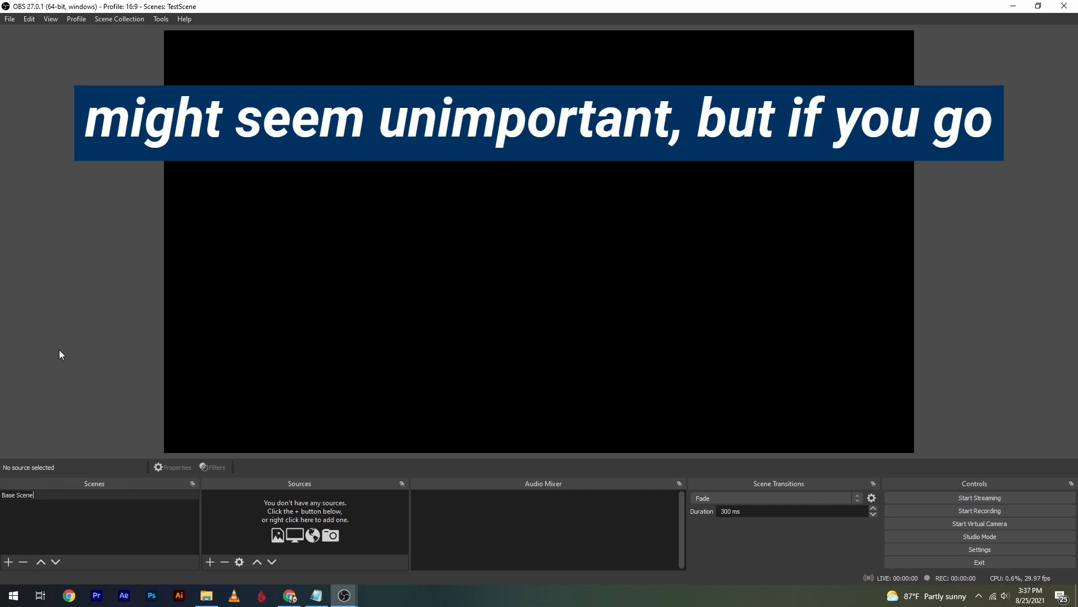
key(Return)
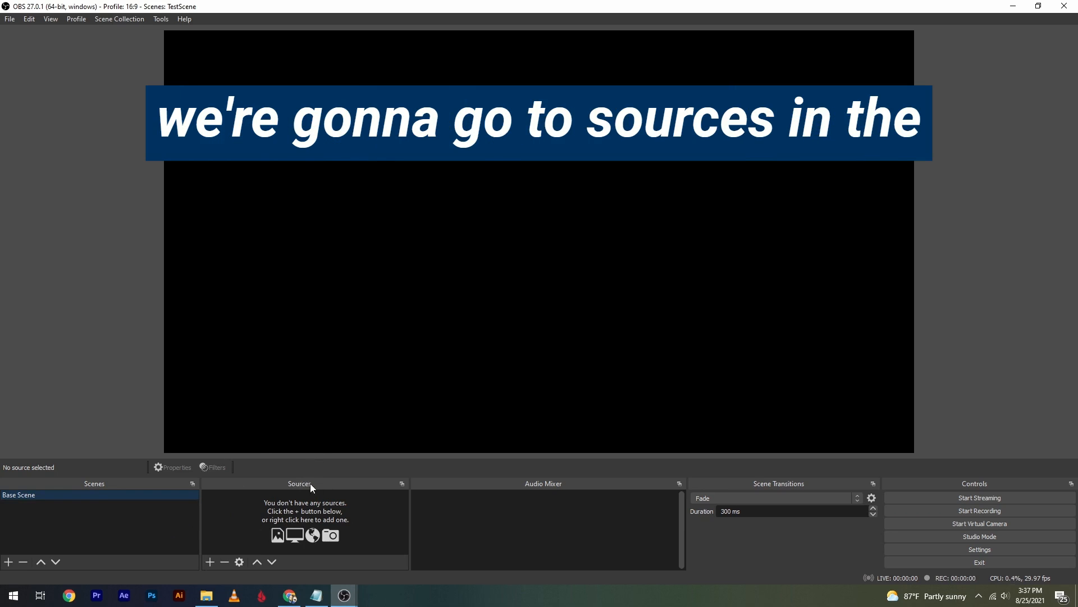
Add a Video Capture Device source named M50 to the scene, using EOS Webcam Utility as its device.
click(210, 561)
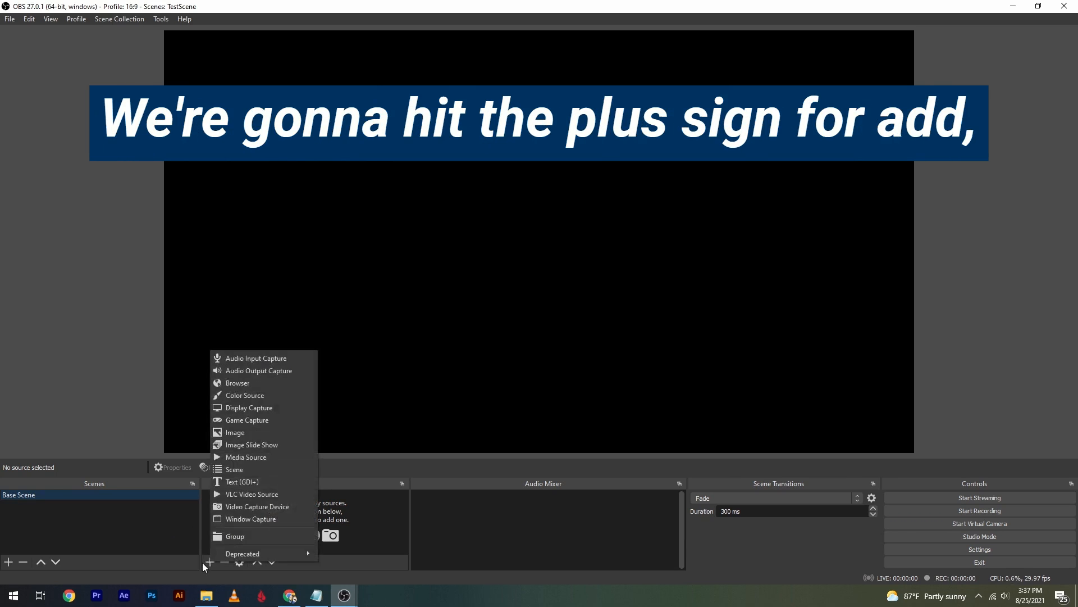
click(234, 507)
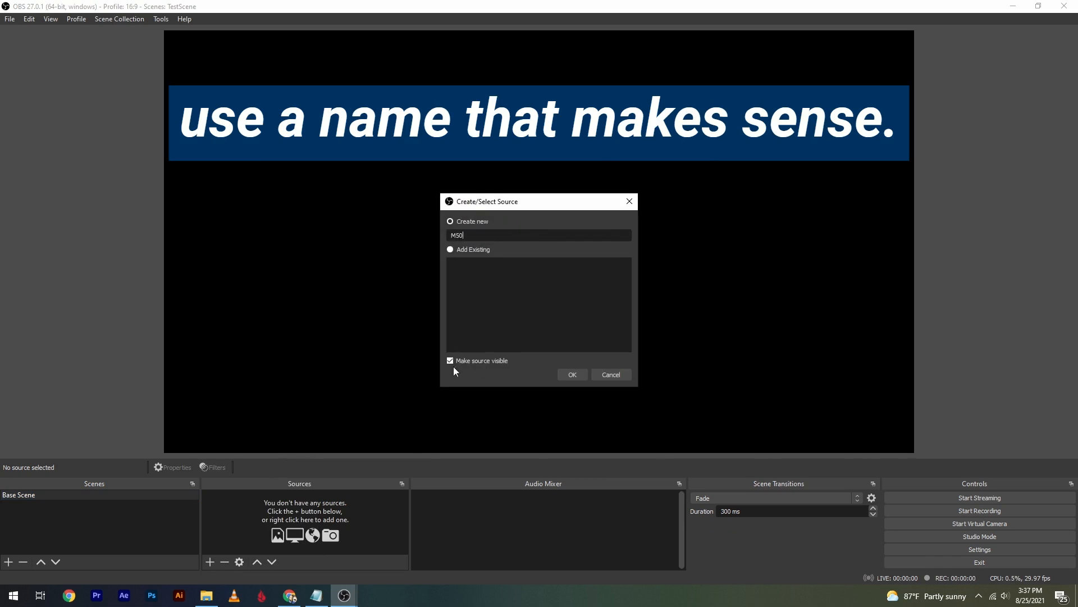
click(570, 372)
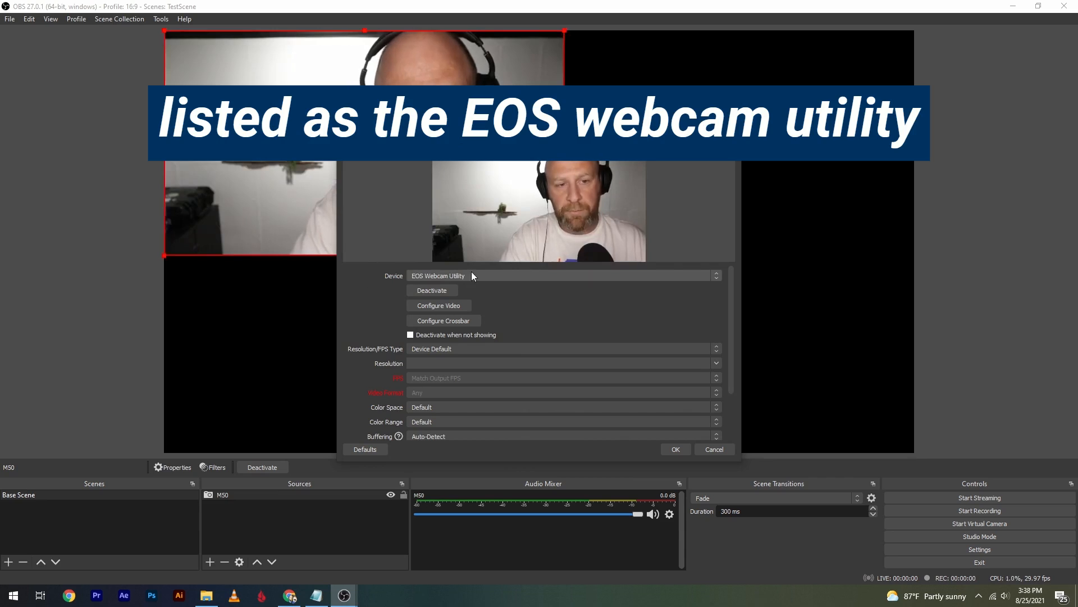
click(512, 279)
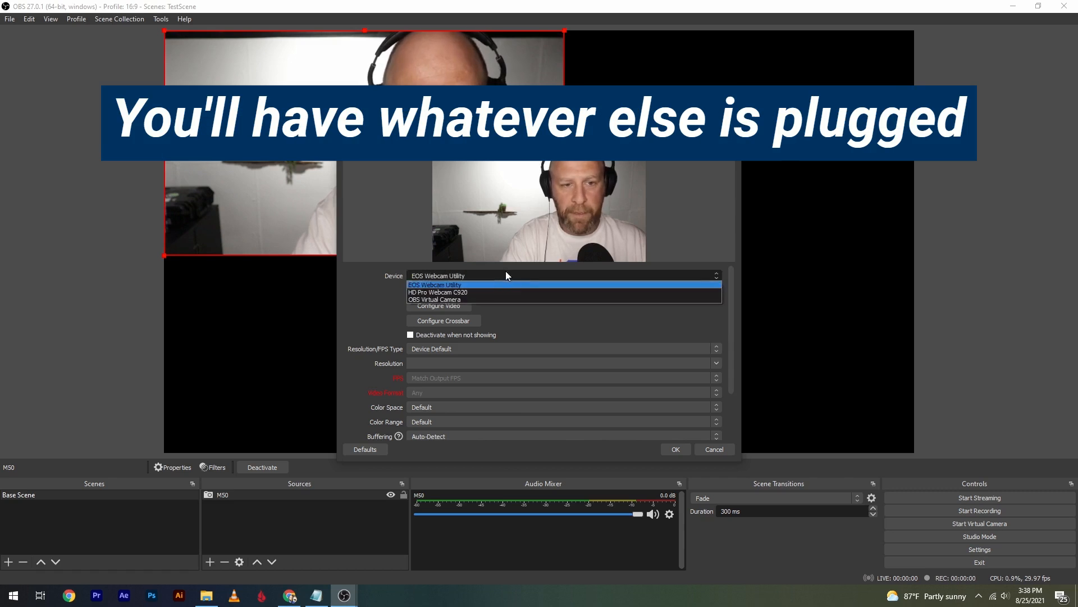
click(374, 292)
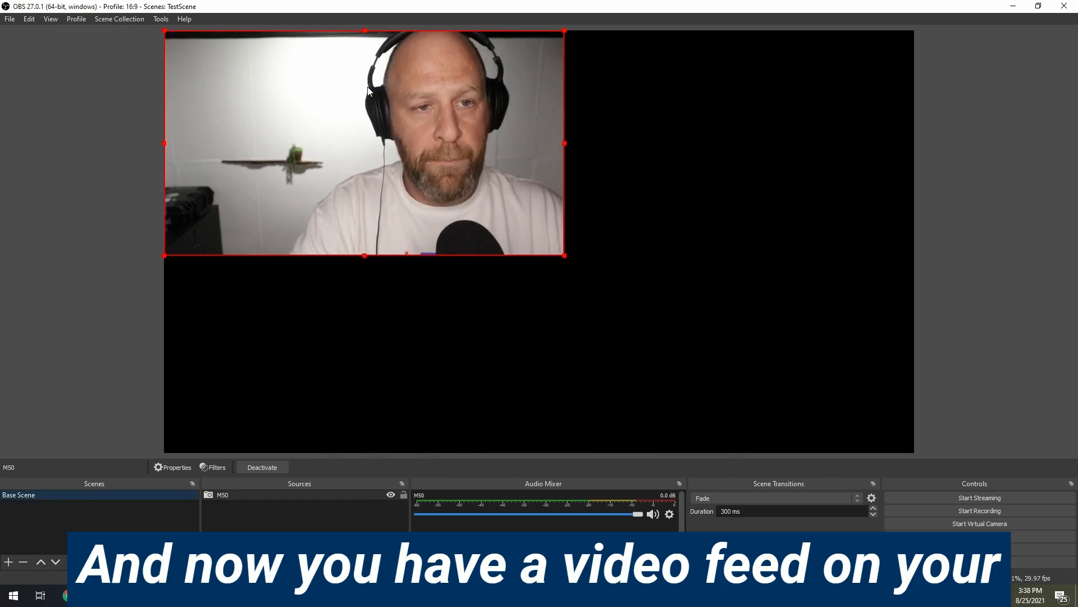
click(677, 449)
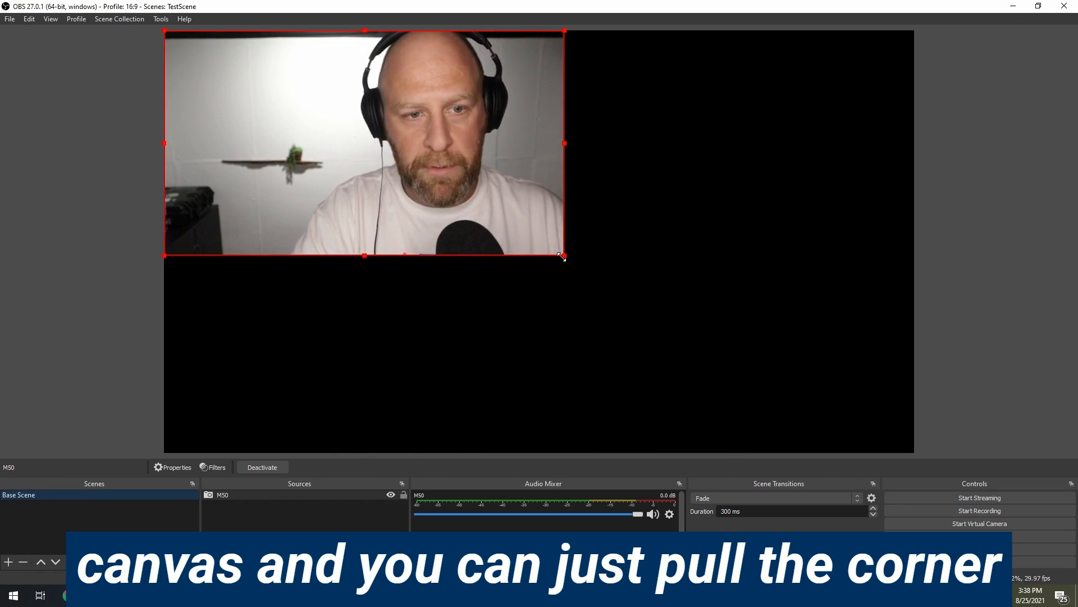
Enlarge the M50 camera feed to fill the whole canvas, flip it horizontally, and deselect it.
drag(565, 256, 885, 452)
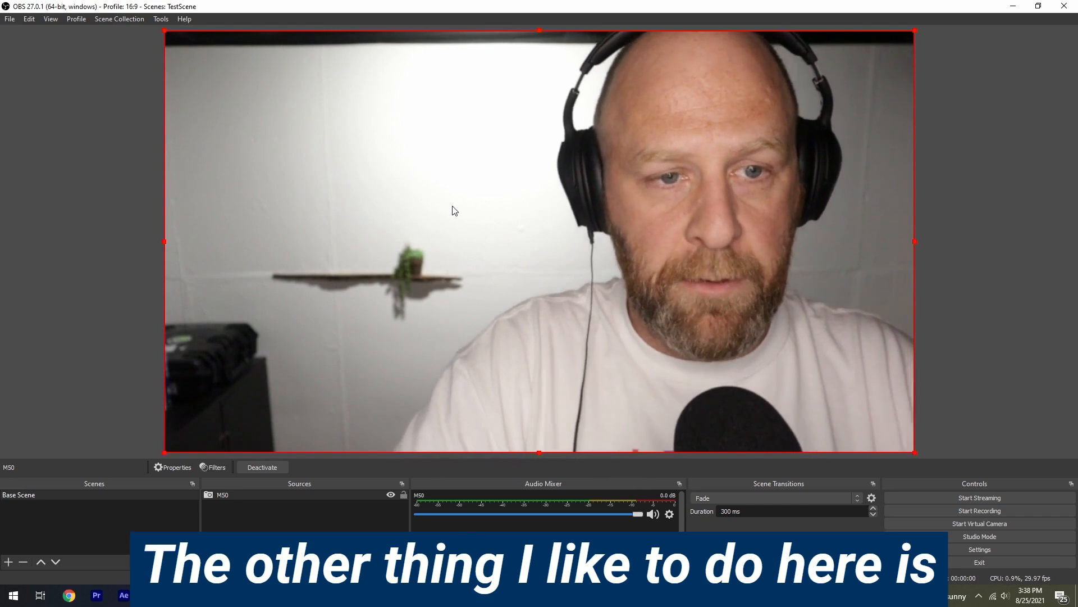
right_click(454, 204)
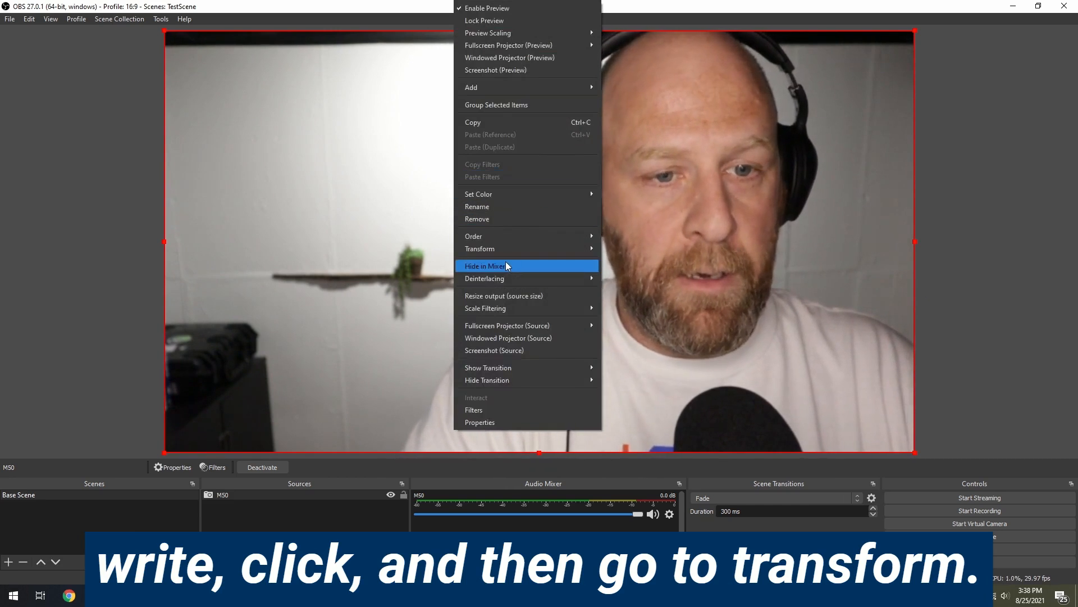
mouse_move(516, 252)
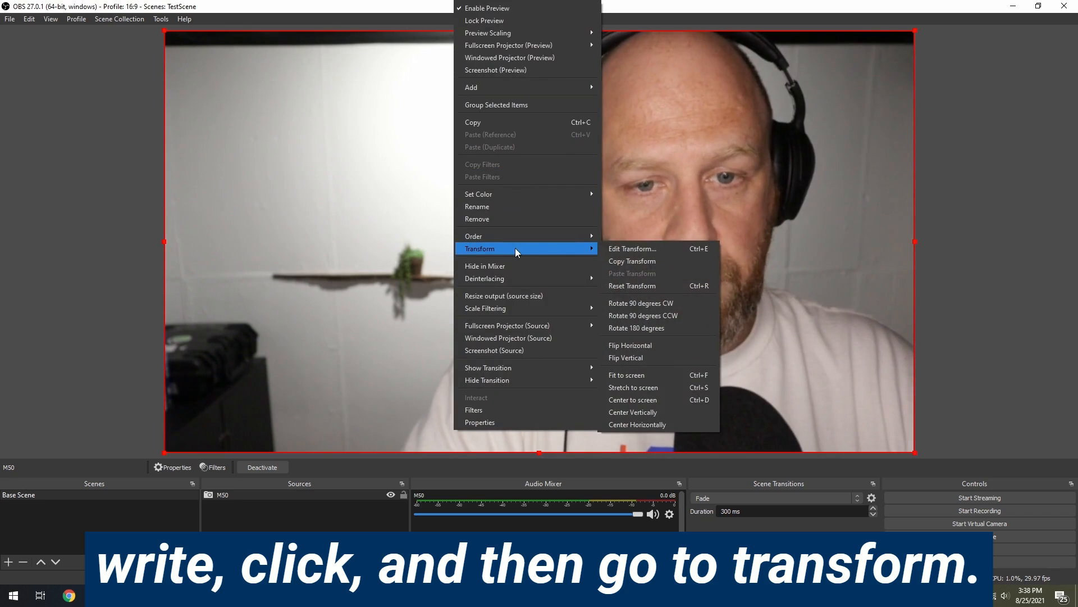
click(641, 345)
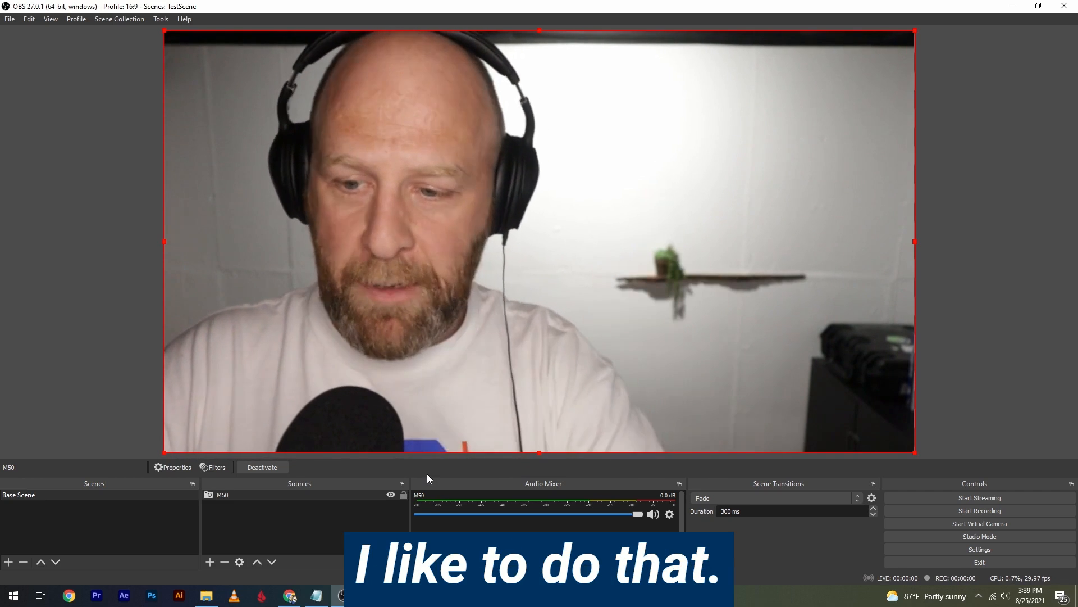
click(253, 534)
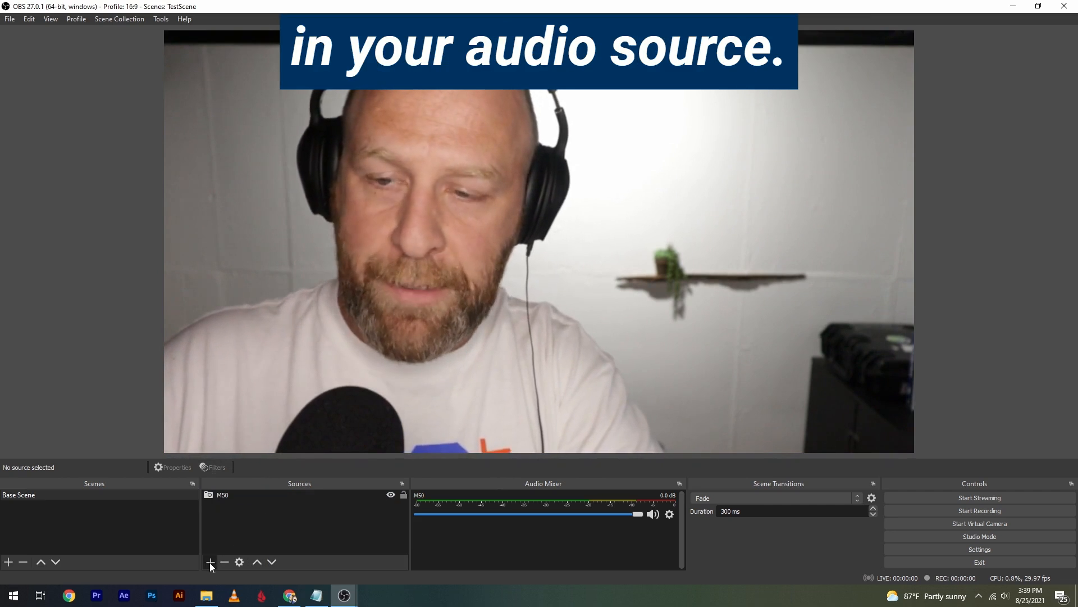
Add an Audio Input Capture source named SamsonQ2U with Microphone (Samson Q2U Microphone) as its device.
click(210, 562)
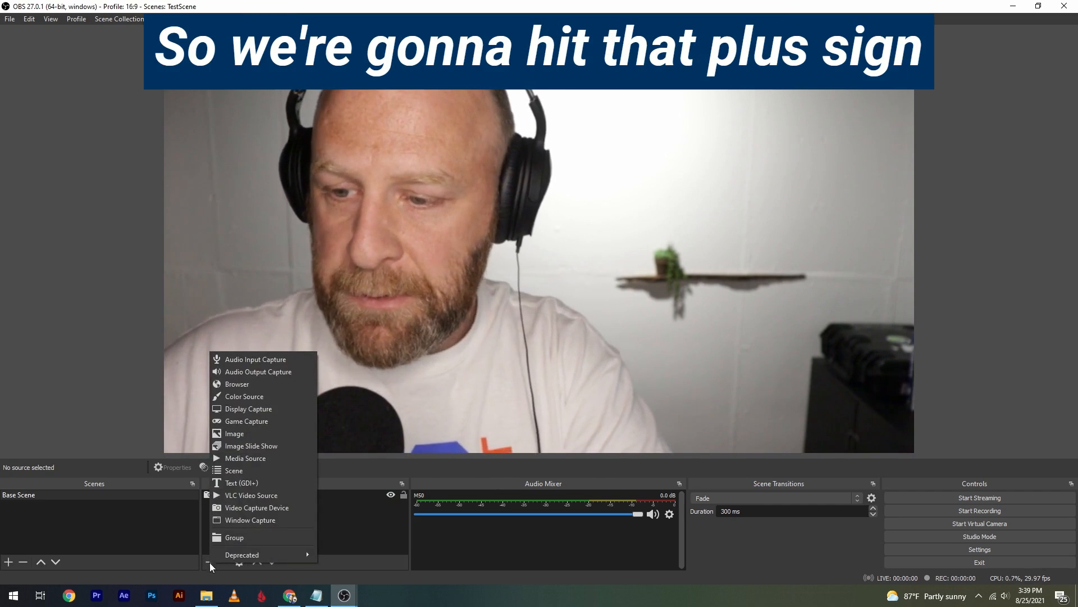
click(247, 359)
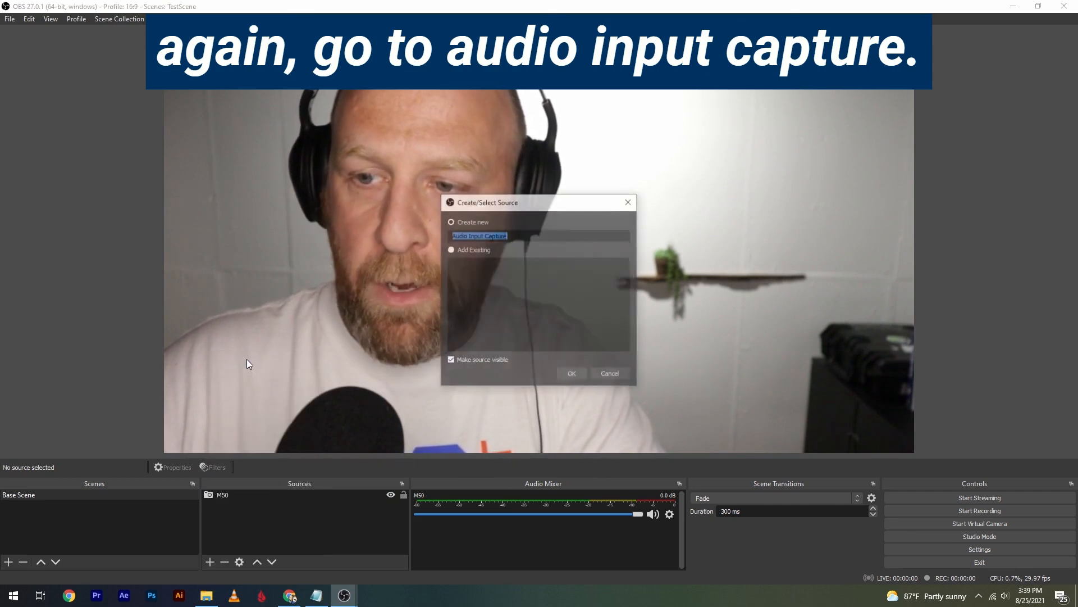
text(SamsonQ2U)
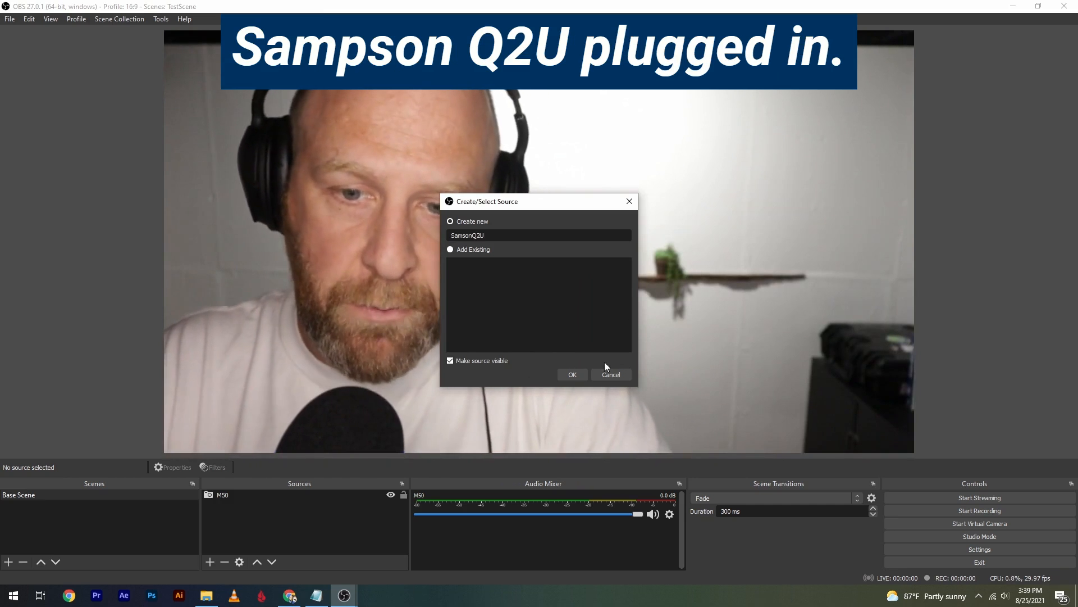
click(573, 374)
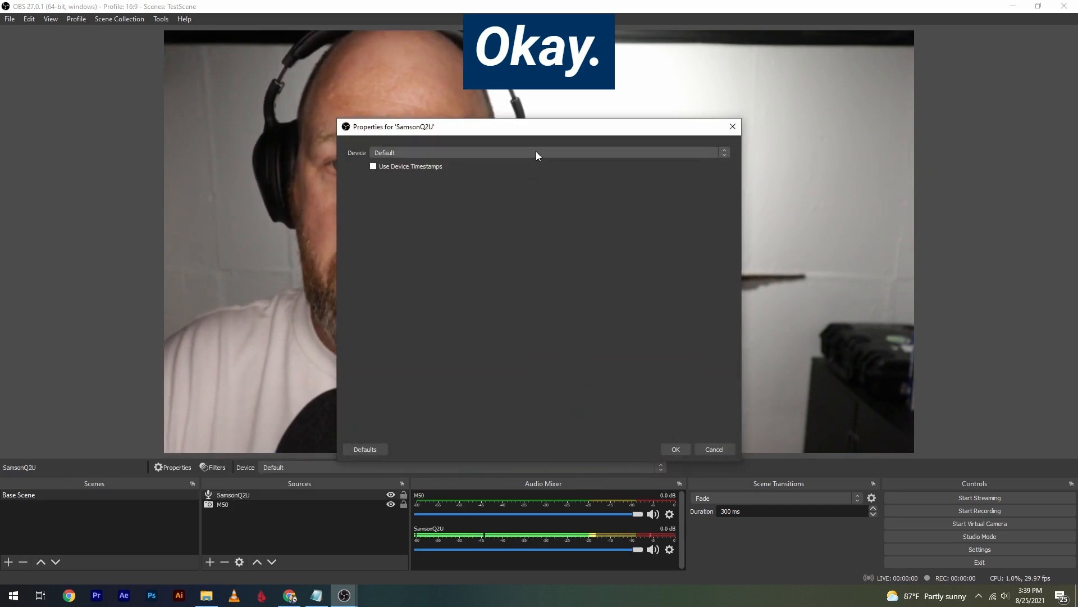
click(537, 153)
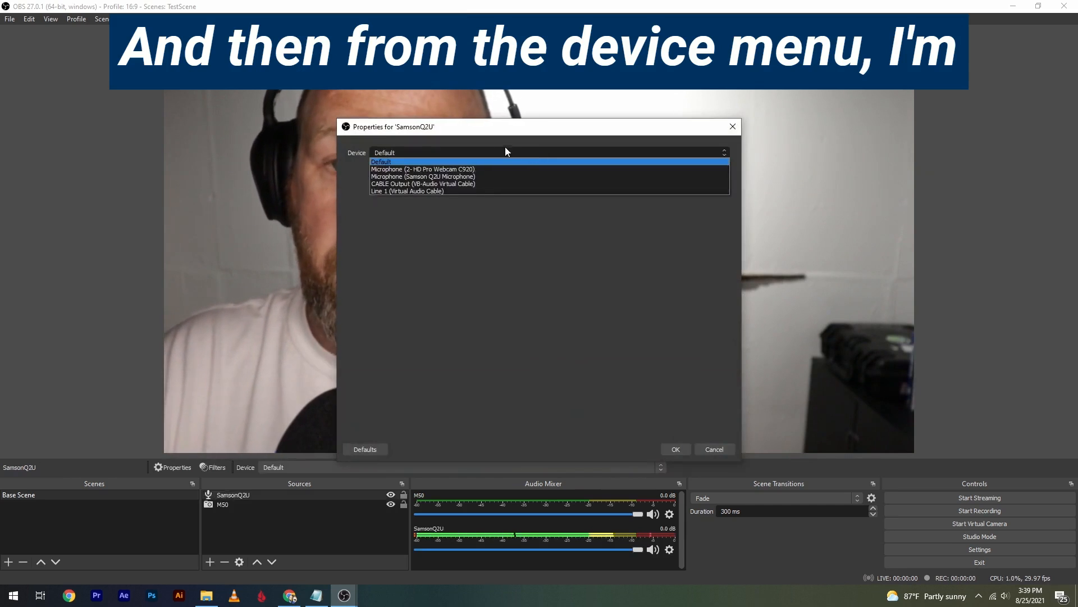
click(422, 176)
key(Return)
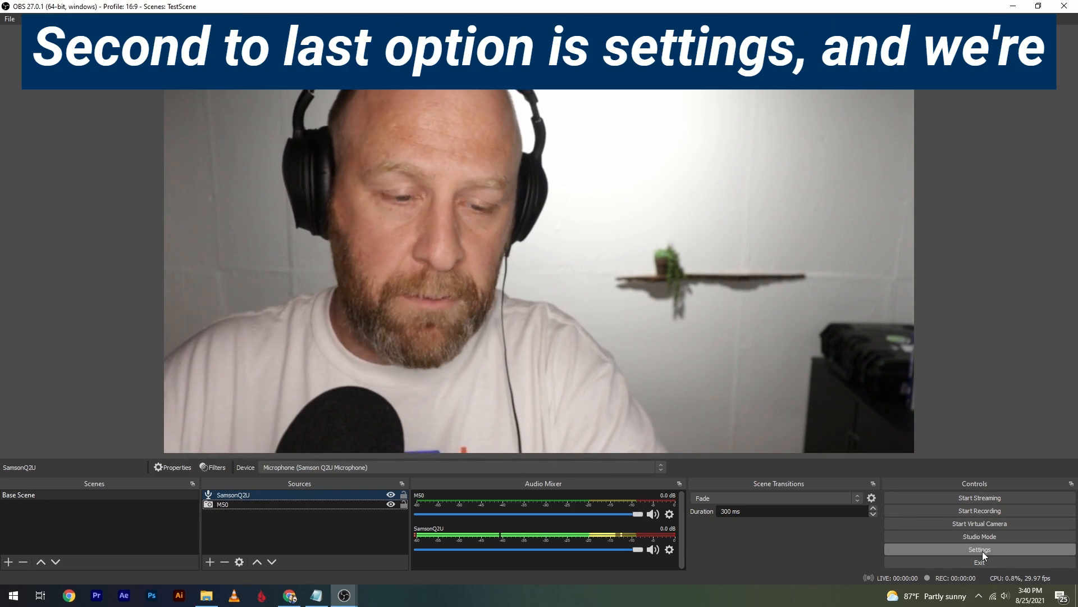
Review the recording quality and recording encoder choices in the output settings, keeping the current selections.
click(982, 550)
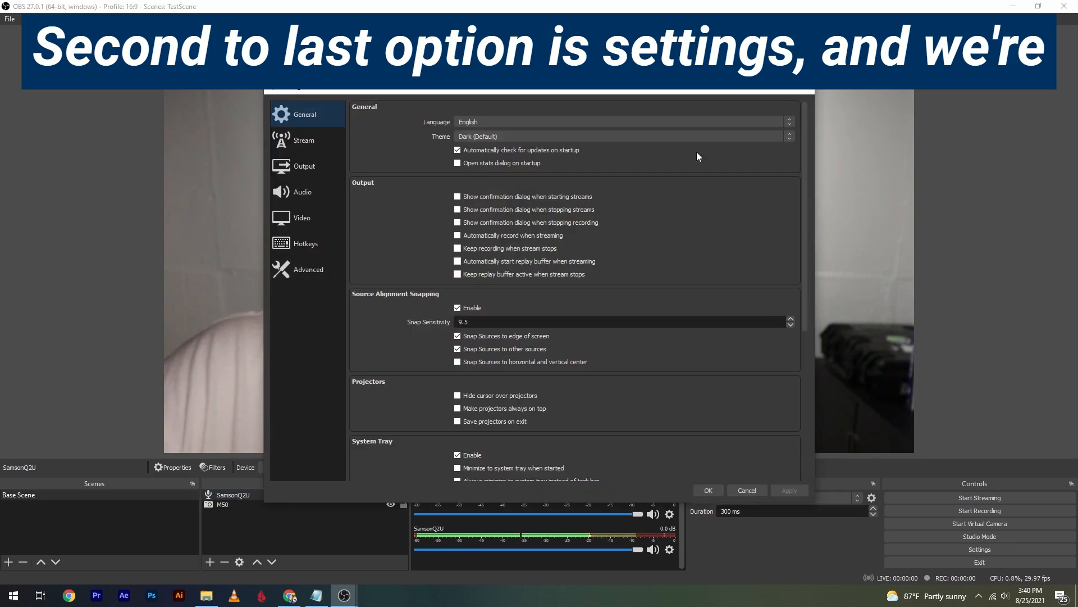
click(289, 172)
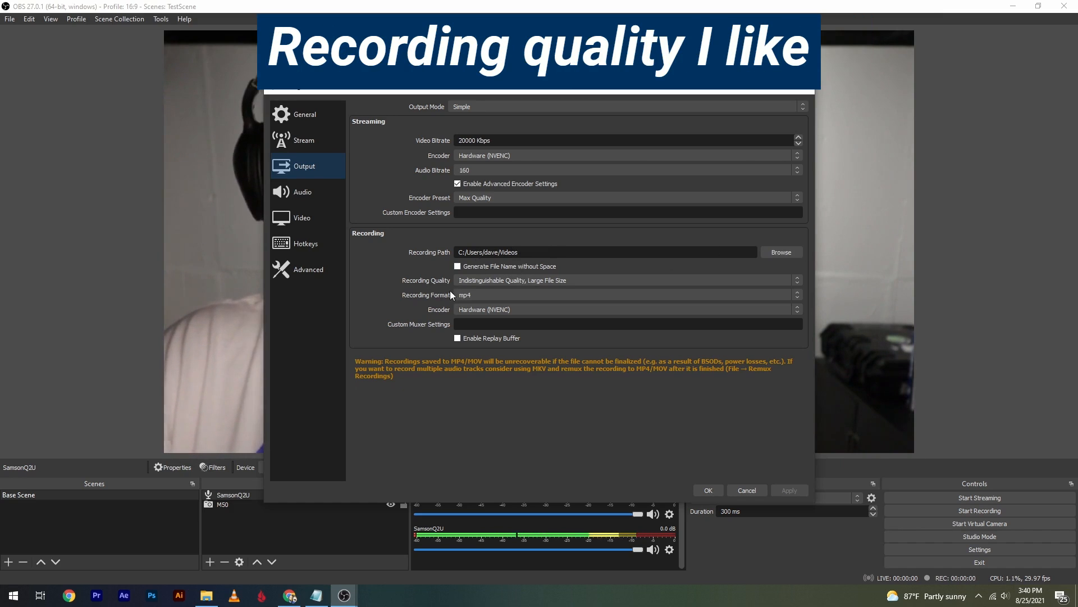
click(526, 280)
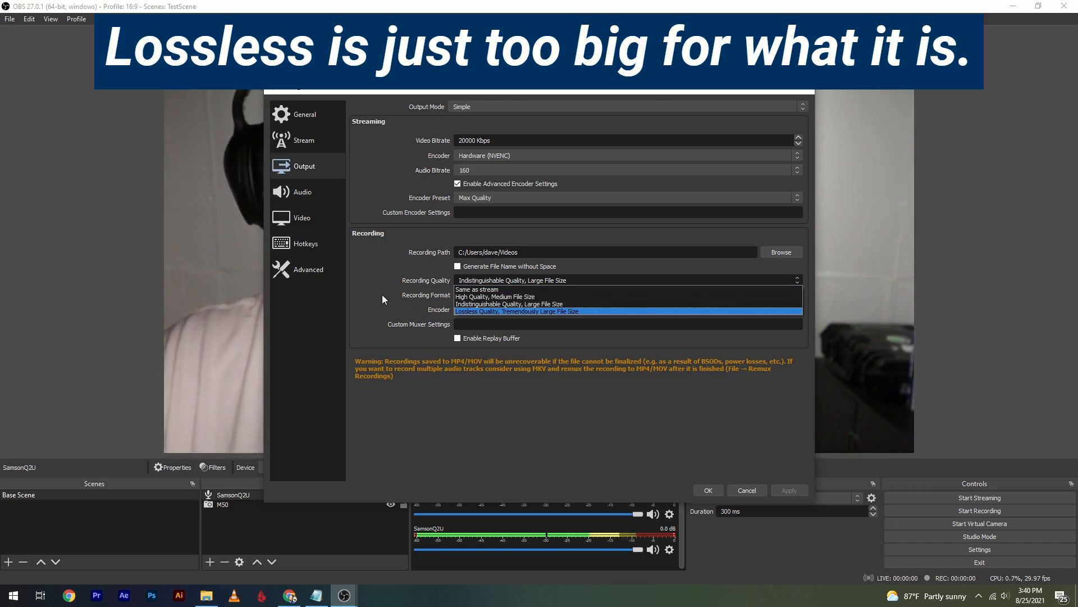
click(409, 283)
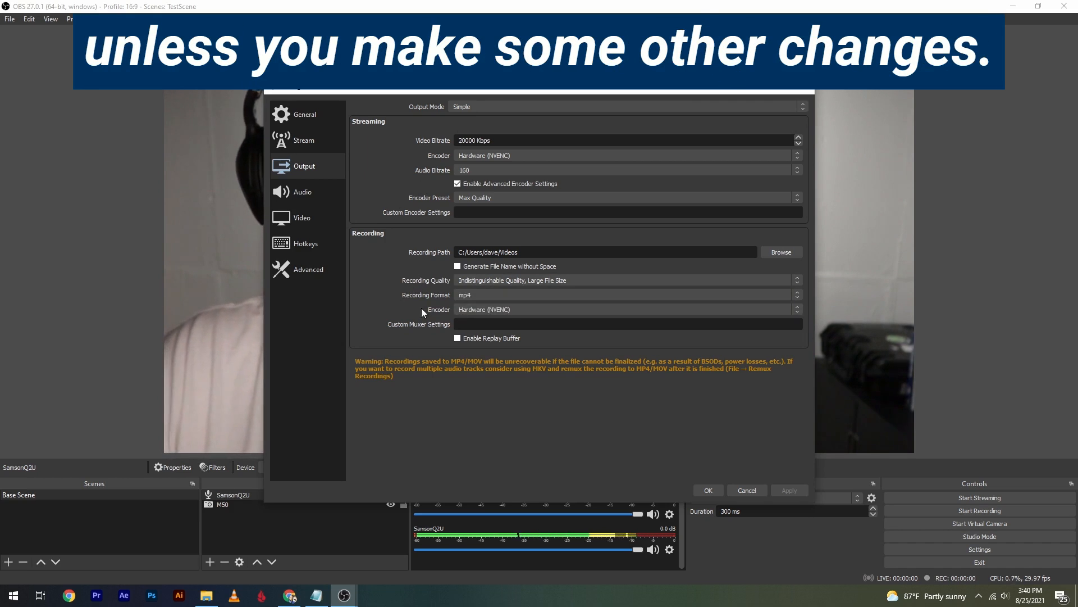
click(510, 307)
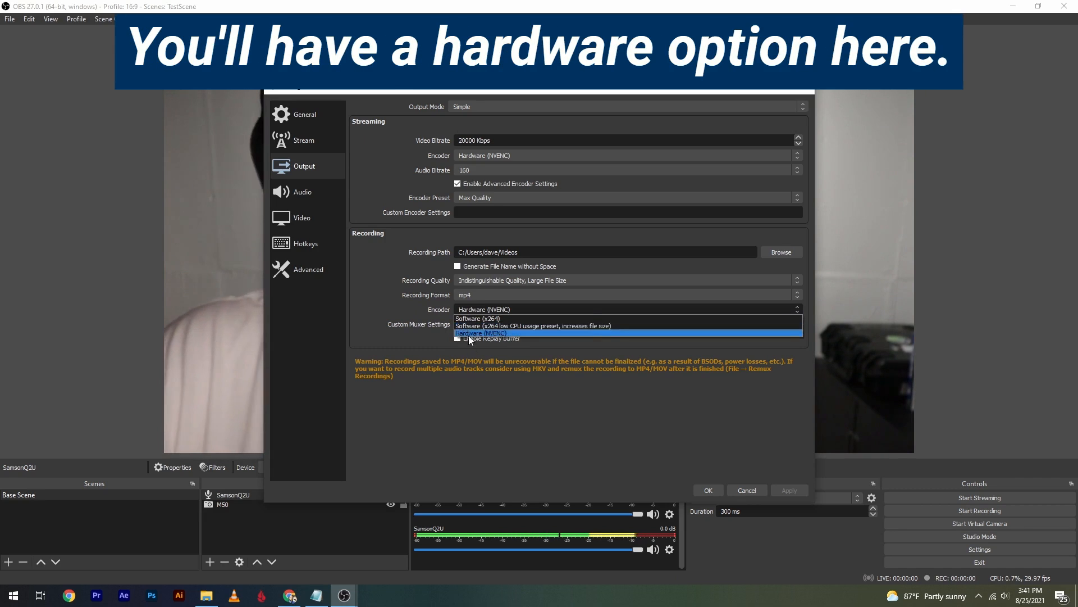
click(379, 293)
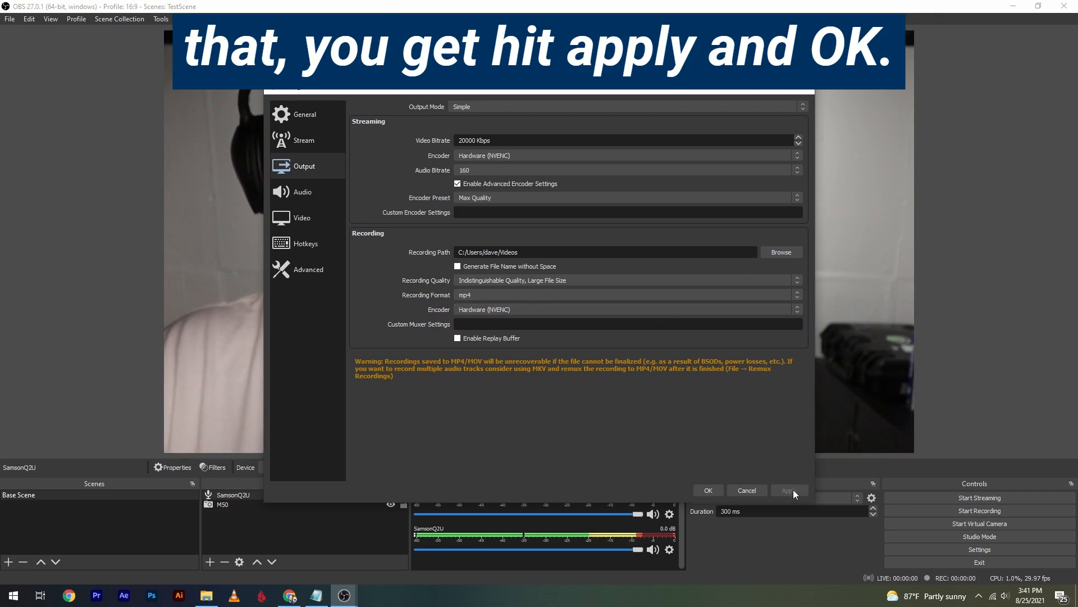
click(709, 489)
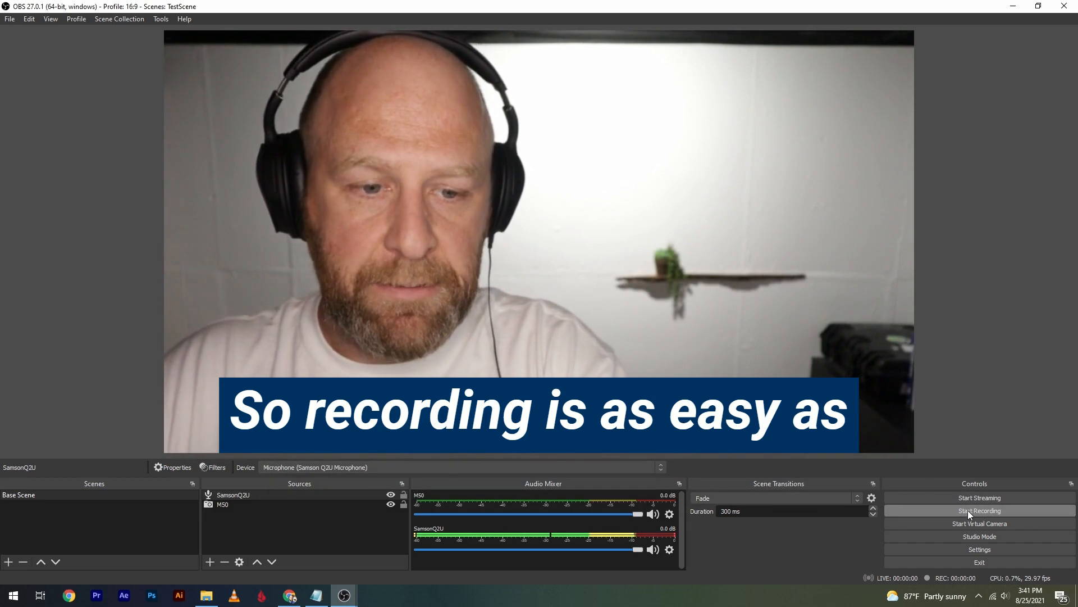
Start a short recording of the Base Scene and stop it.
click(969, 510)
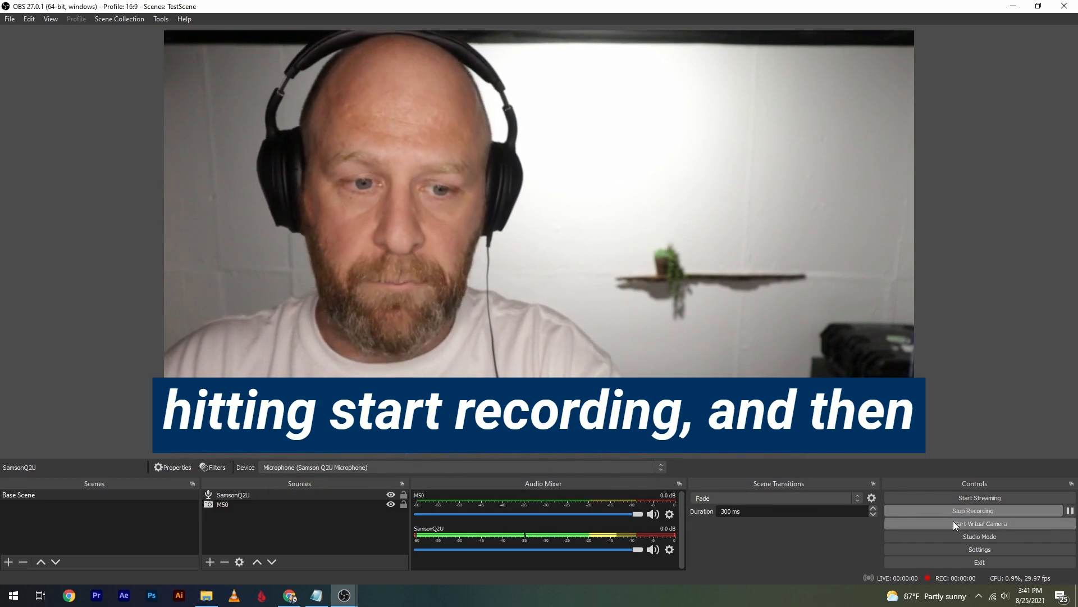
click(954, 515)
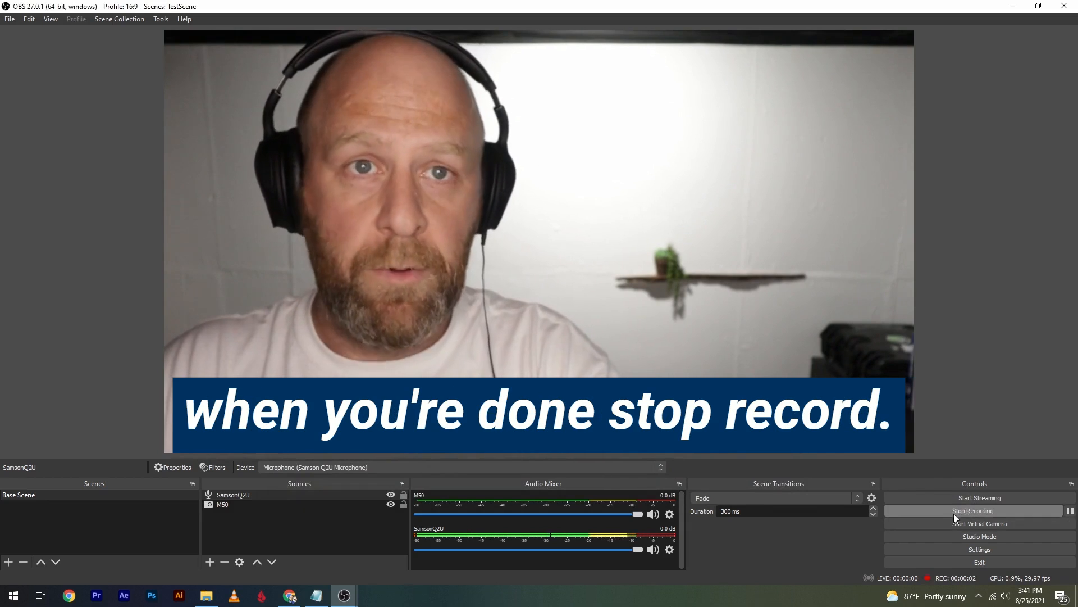